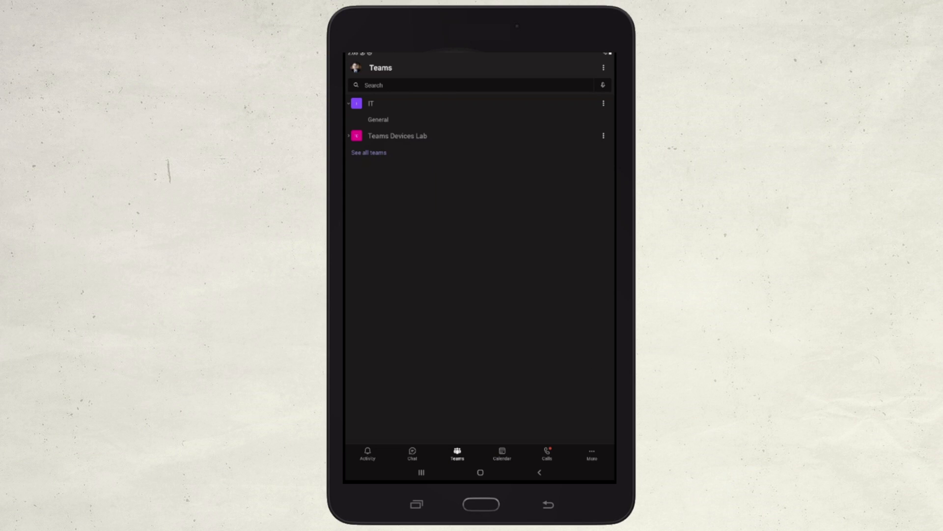
Step: Use Teams Cast to locate nearby rooms and select Townview-Huddle1 for casting
click(591, 453)
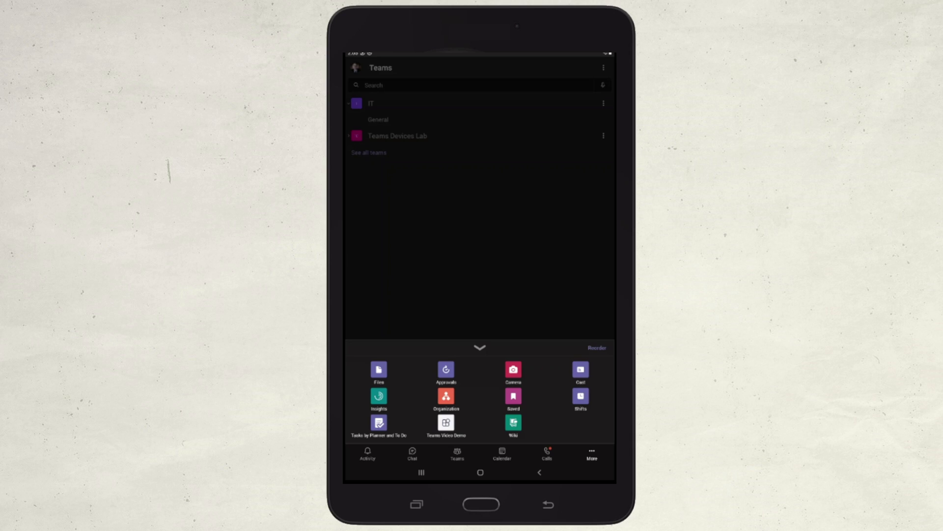
click(580, 372)
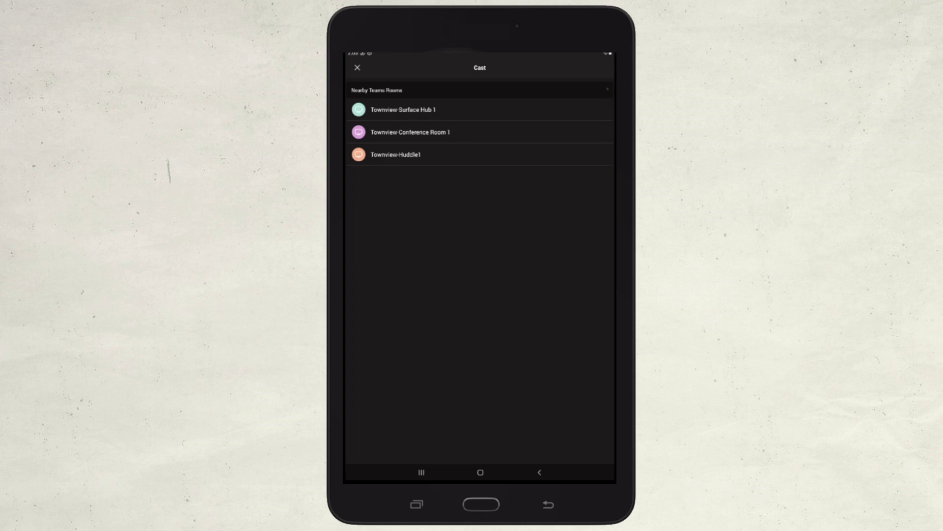
click(396, 153)
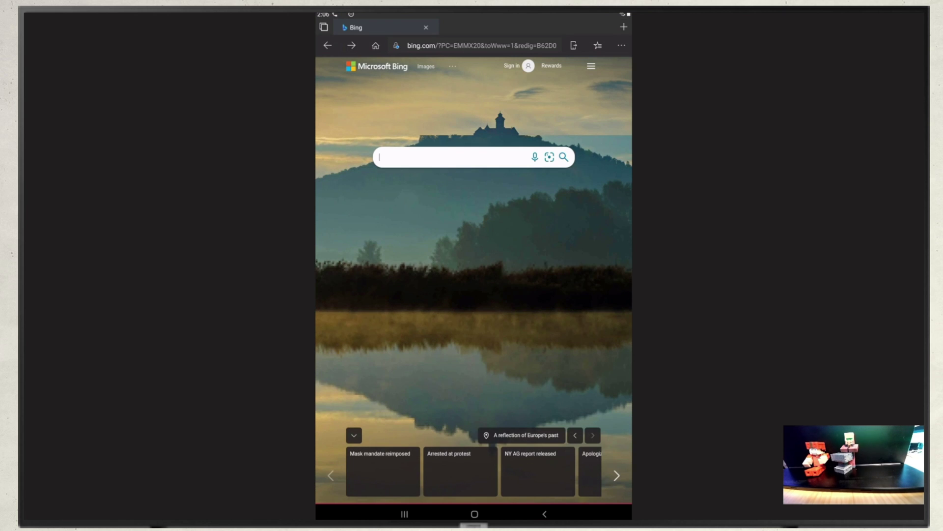
Step: Follow the Bing 'A reflection of Europe's past' card to the Wachsenburg Castle results
click(521, 435)
click(538, 391)
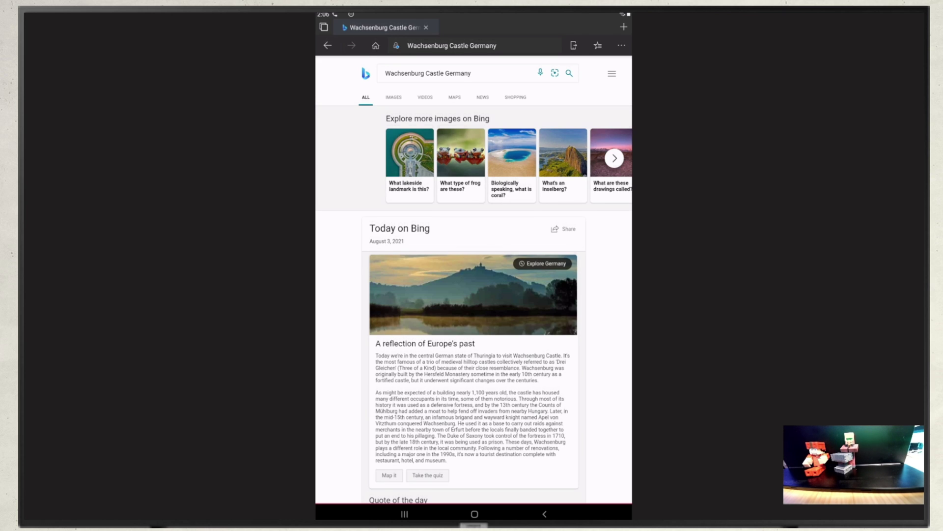
scroll(474, 295, down, 2)
scroll(474, 295, down, 3)
scroll(474, 295, down, 2)
scroll(474, 294, down, 3)
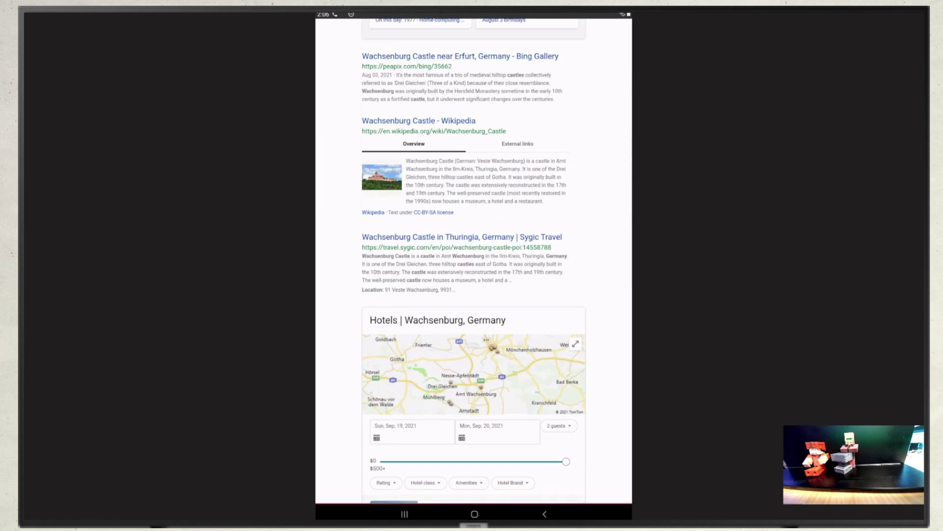
scroll(474, 295, up, 2)
scroll(474, 281, up, 5)
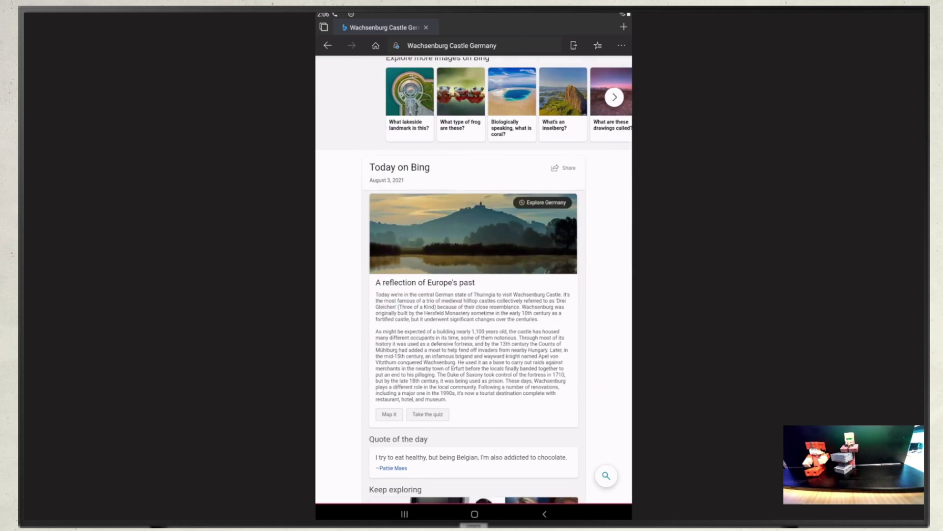
scroll(475, 280, up, 2)
Step: Return to Teams via recent apps and request to stop projecting the screen
click(404, 513)
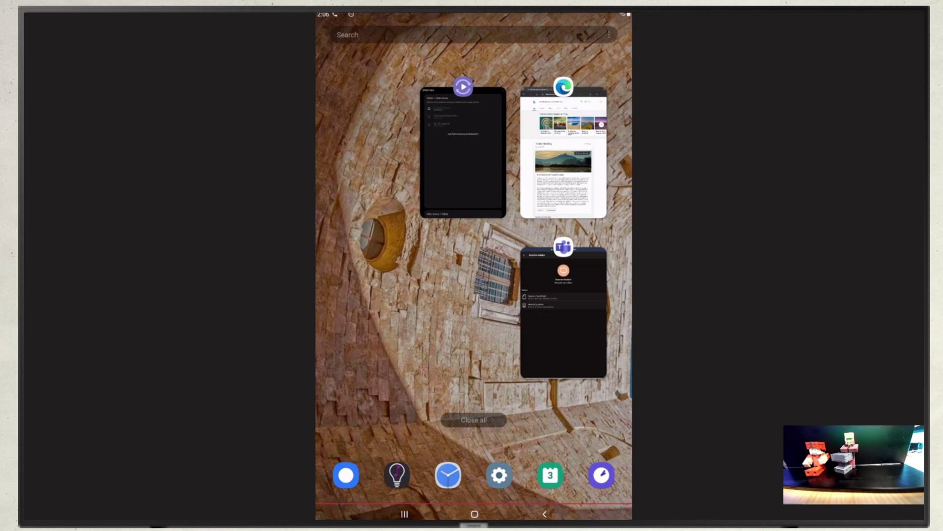
click(564, 317)
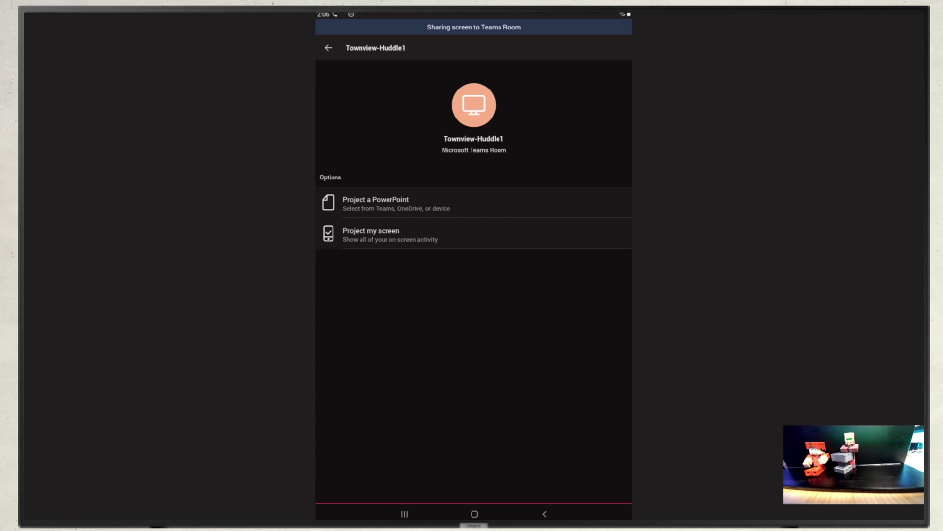
click(391, 235)
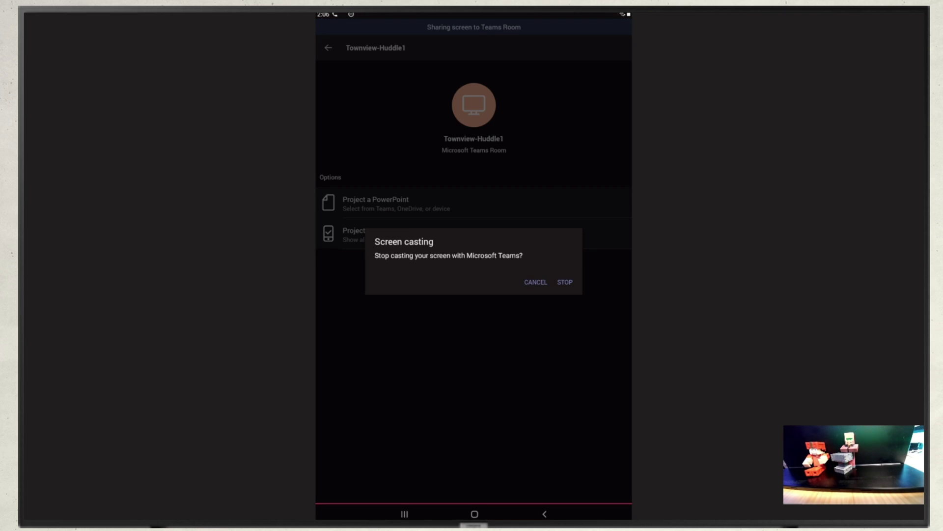